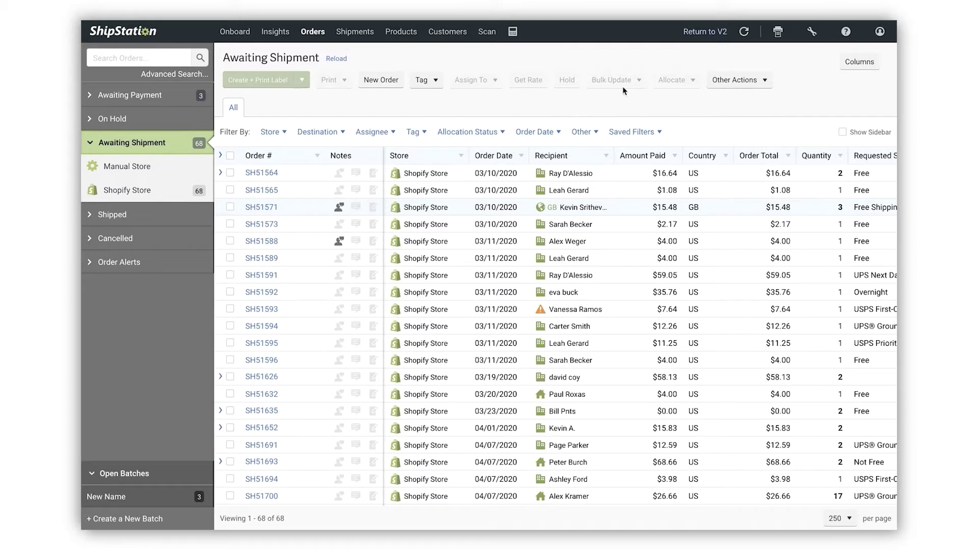
Step: Leave the Awaiting Shipment list for the Settings overview via the wrench icon
click(808, 34)
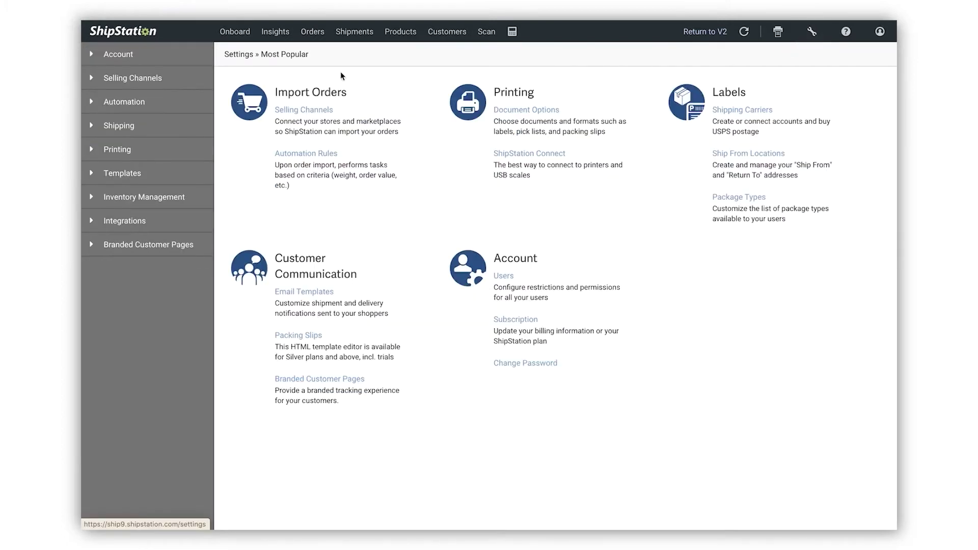
Step: Go to Selling Channels > Store Setup and begin adding a new store or marketplace
click(132, 80)
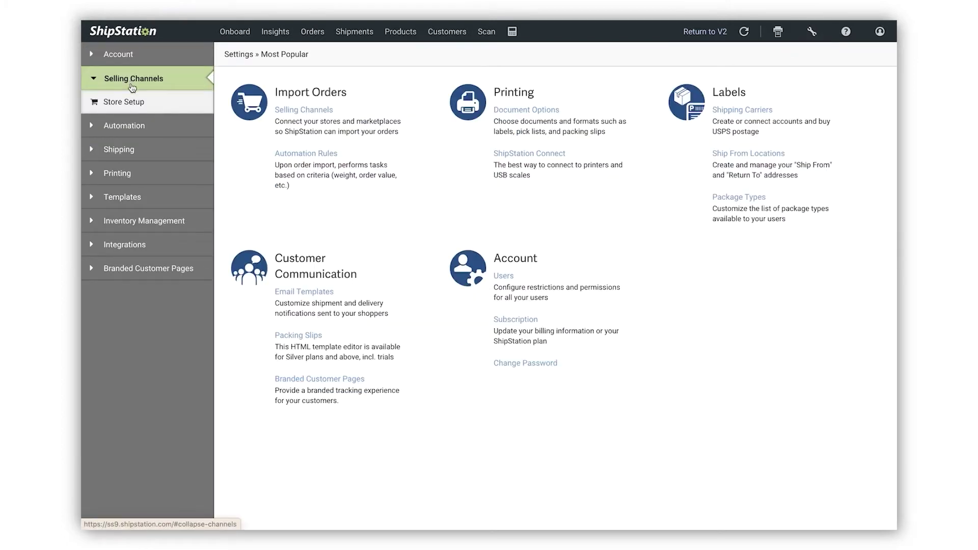
click(132, 104)
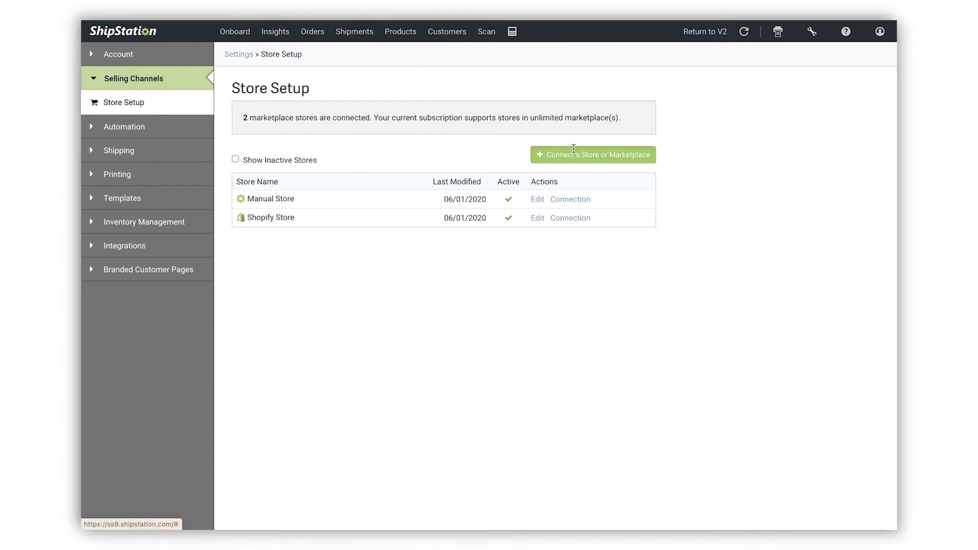
click(574, 153)
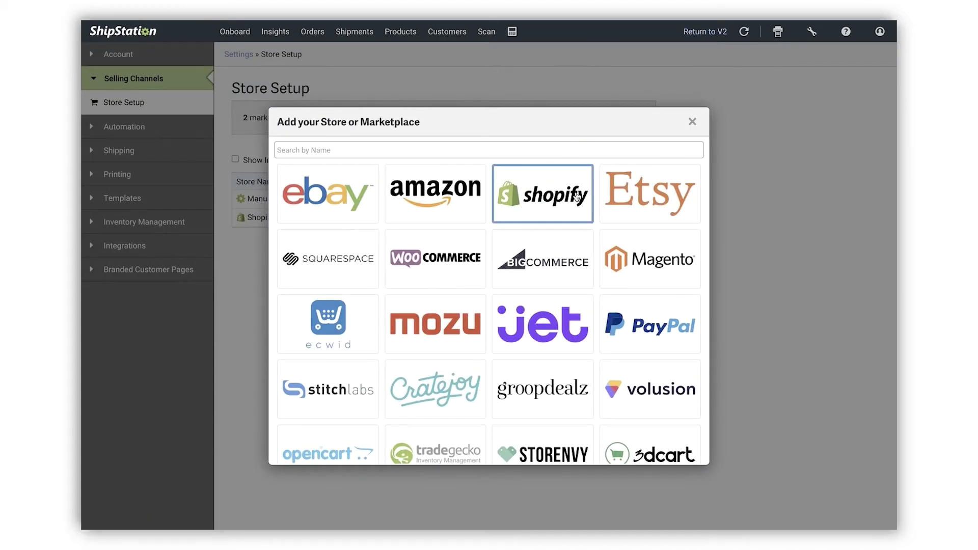
scroll(577, 191, down, 1)
scroll(577, 197, down, 1)
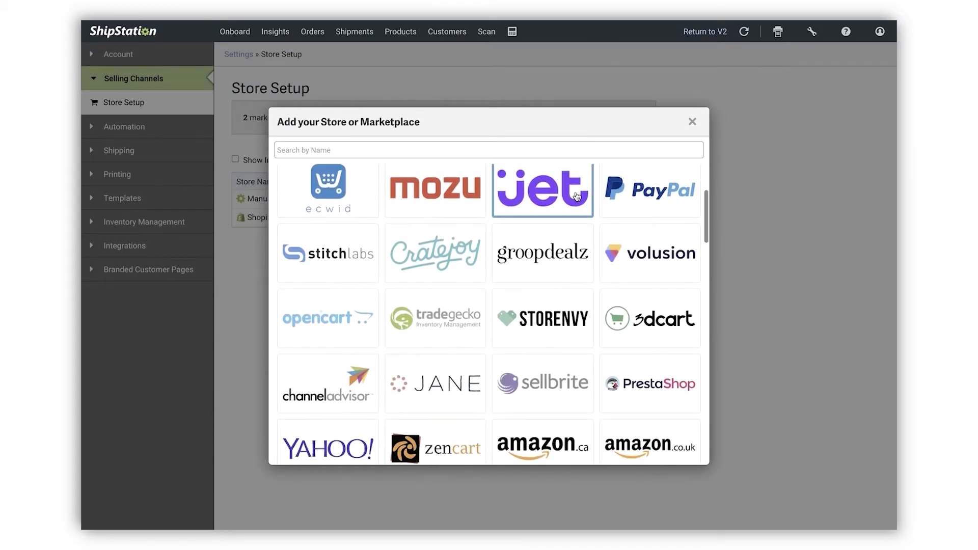
scroll(576, 196, down, 1)
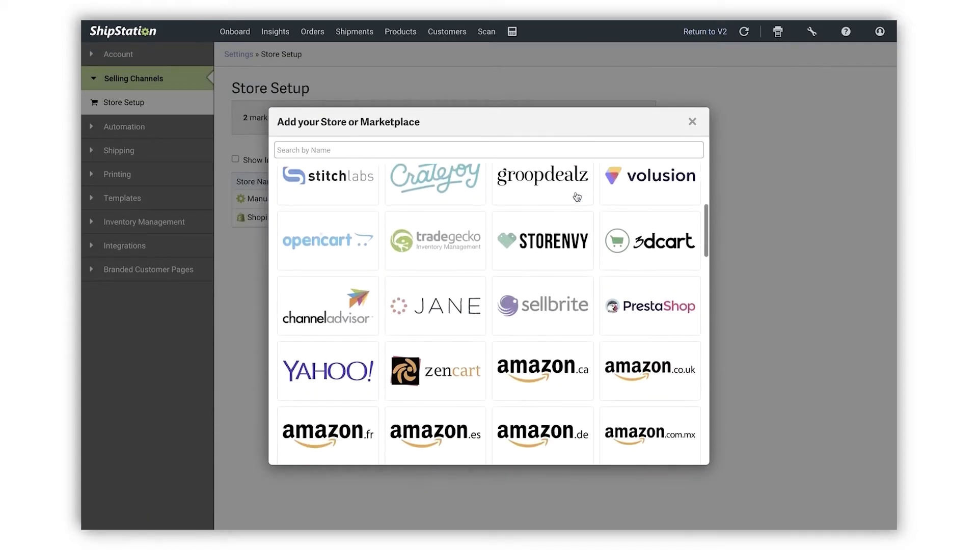
Step: Find eBay in the marketplace search, enter the eBay username, and connect the account
click(570, 150)
text(ebay)
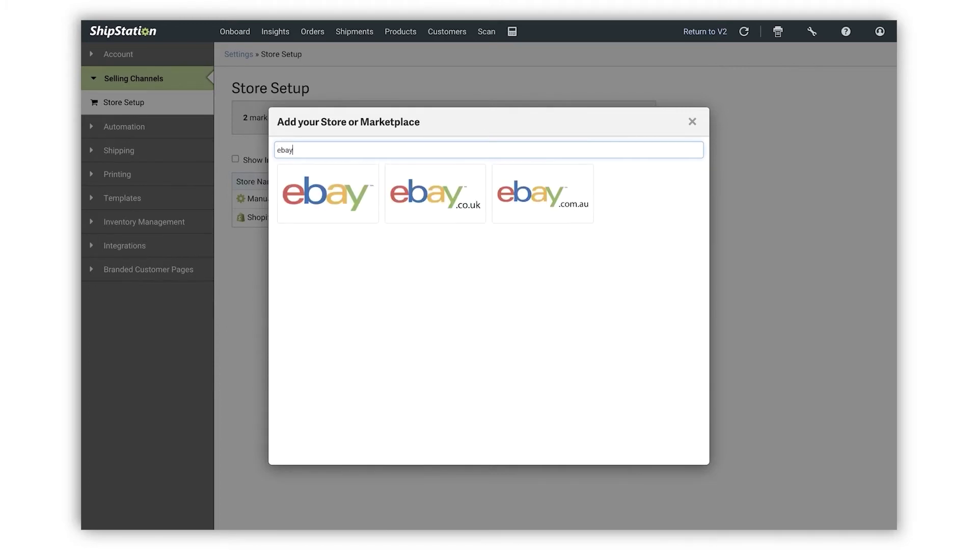
click(345, 195)
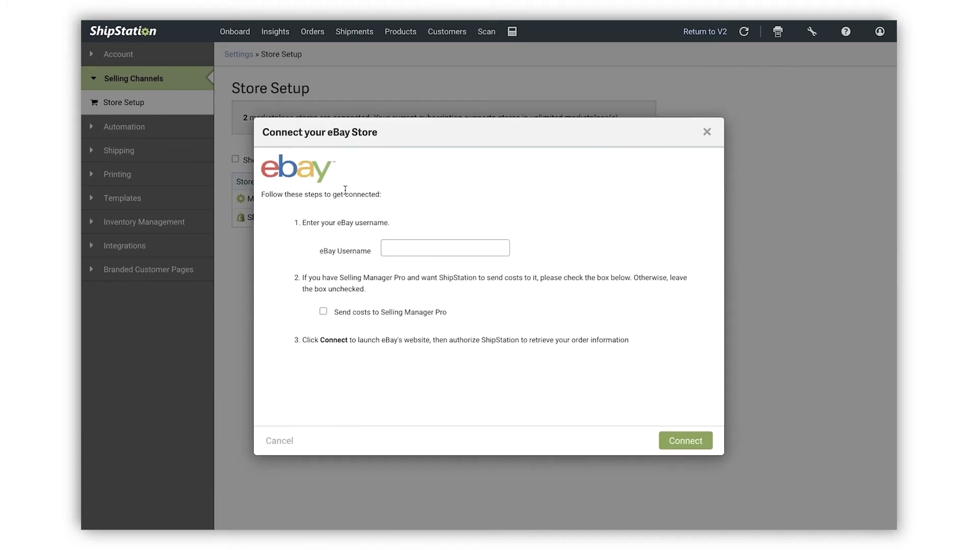
click(404, 245)
text(YourUserna)
text(me)
click(688, 441)
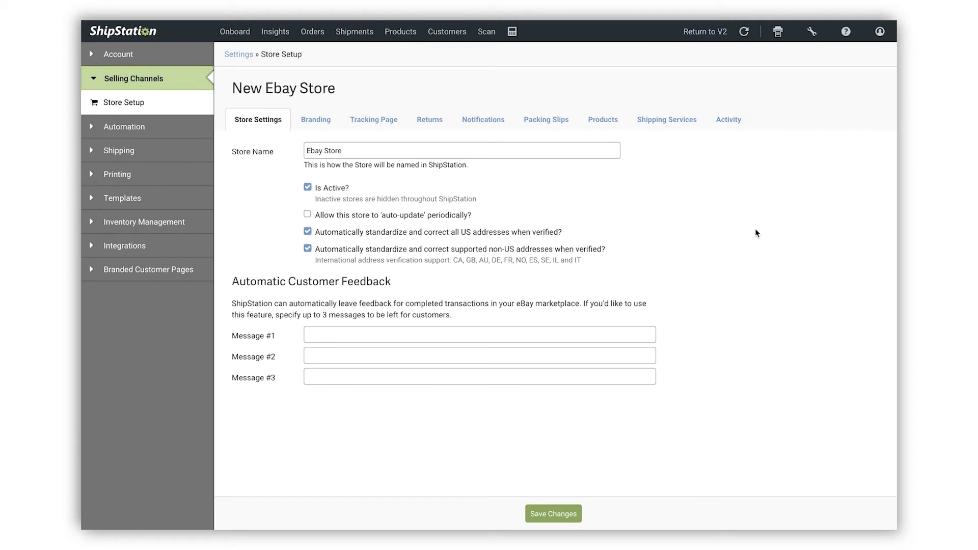
Step: Enter the eBay store's branding company name, phone number and contact email
click(322, 124)
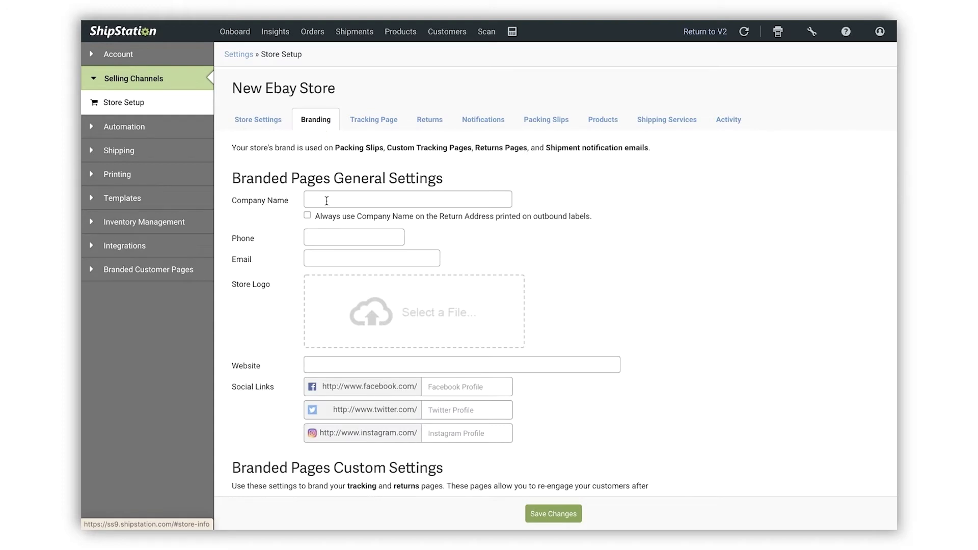
click(327, 201)
text(Your Company)
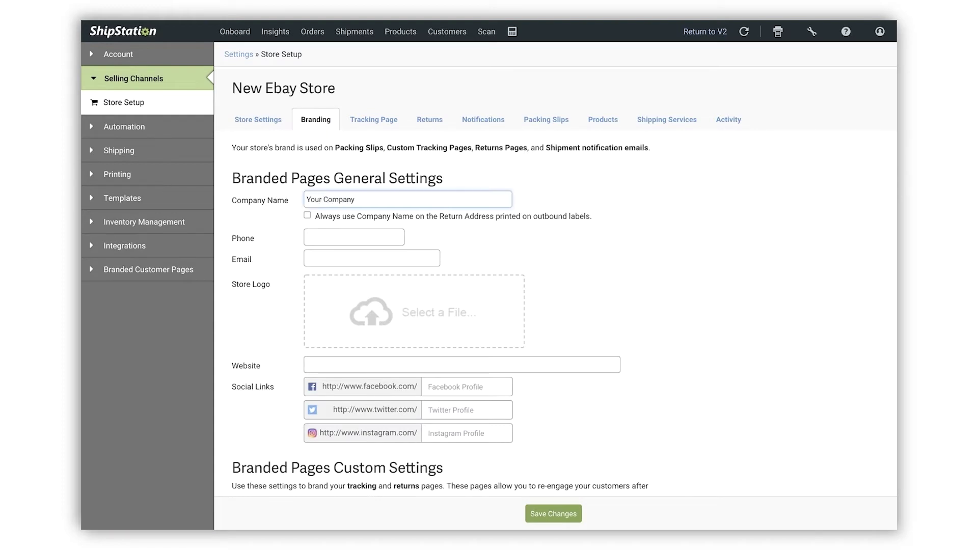
click(330, 235)
text(1-23)
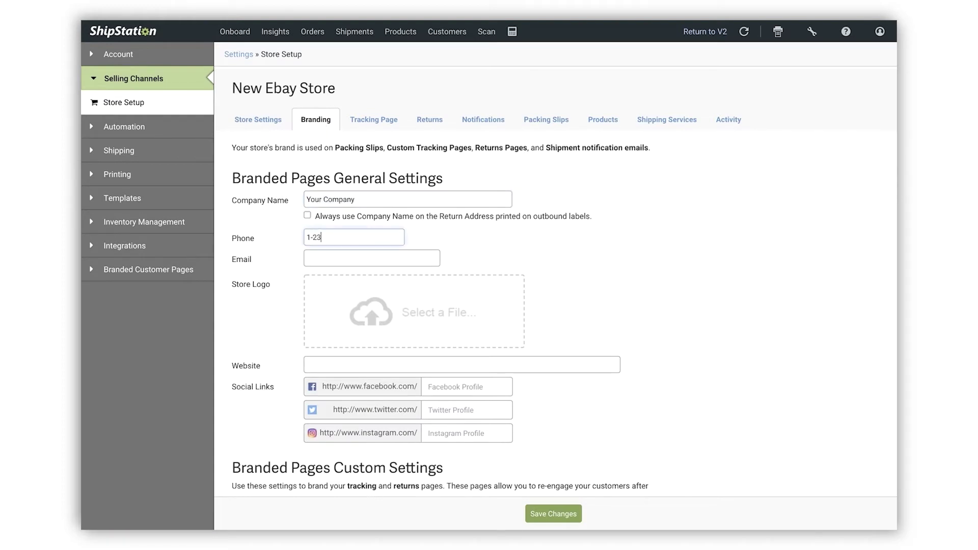
text(4-5678)
click(334, 257)
text(info@yourcompany.com)
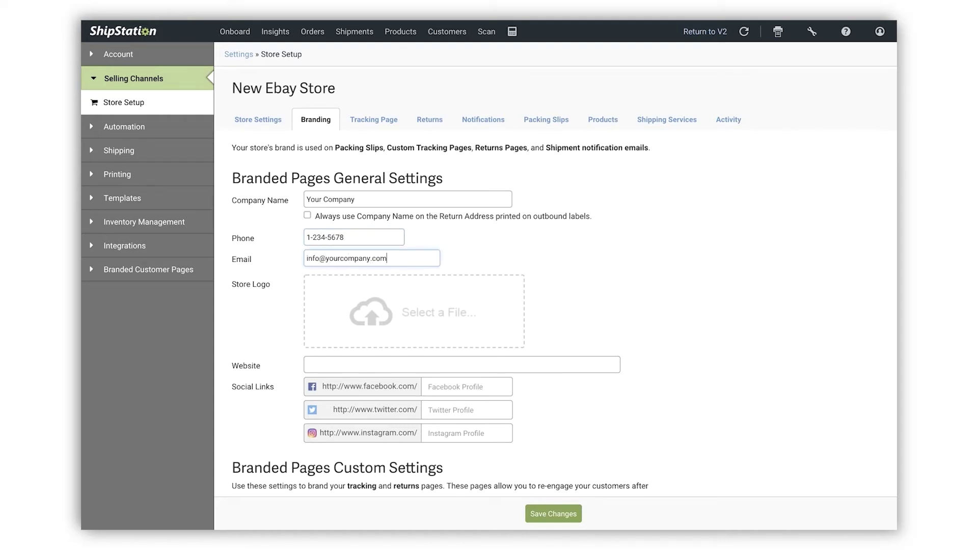
Step: Upload a logo image and fill the website, Facebook, Twitter and Instagram profile names
click(340, 298)
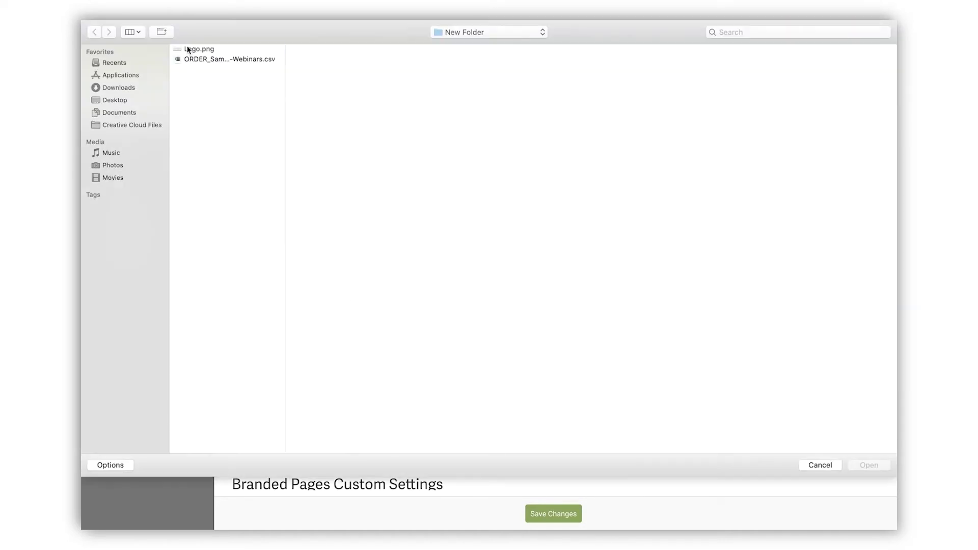
double_click(188, 50)
click(341, 381)
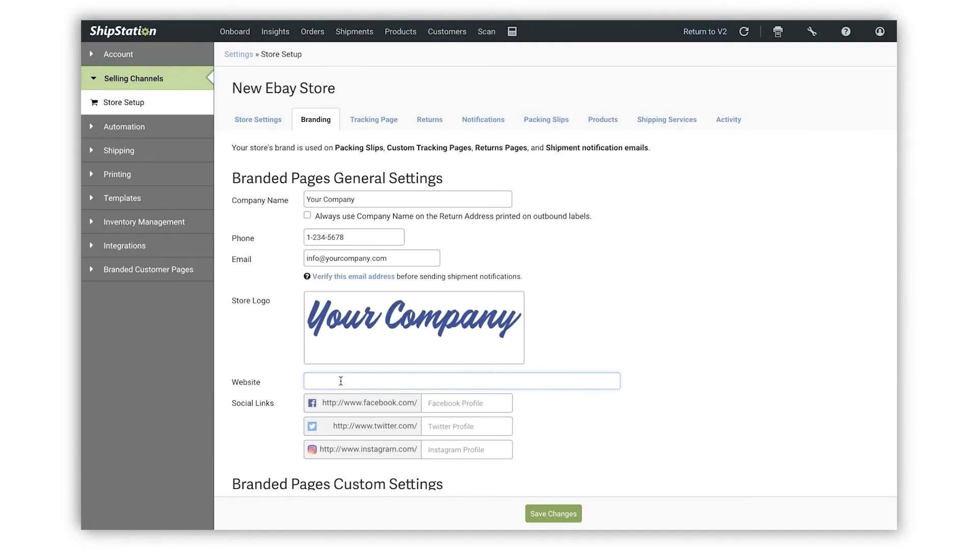
text(yourcompany.com)
key(Tab)
text(yourcompany)
key(Tab)
text(yourcompany)
key(Tab)
text(yourcompany)
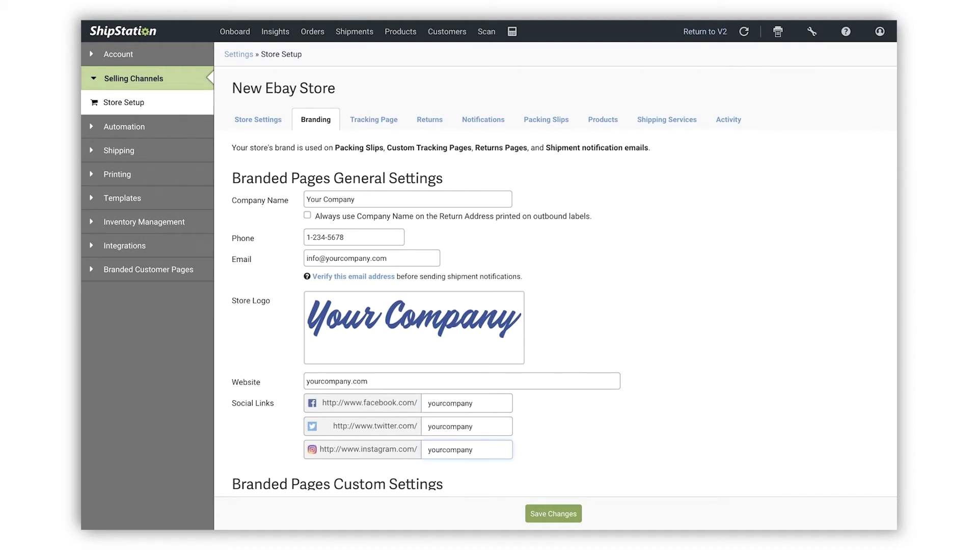
scroll(555, 314, down, 1)
scroll(555, 314, down, 2)
scroll(556, 313, down, 2)
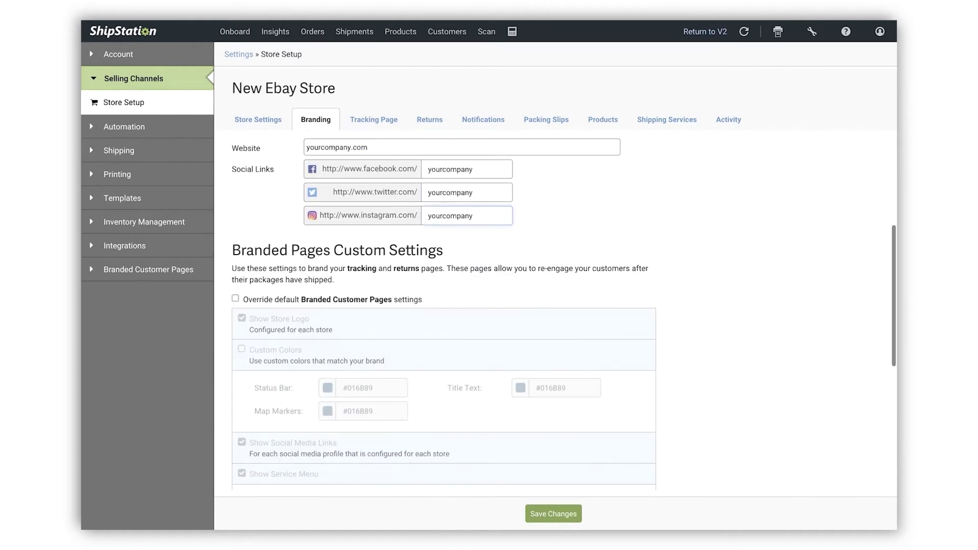
scroll(555, 313, down, 3)
Step: Override branded page defaults with custom colours: status bar #536aa7, title text #3366FF
click(235, 178)
click(241, 229)
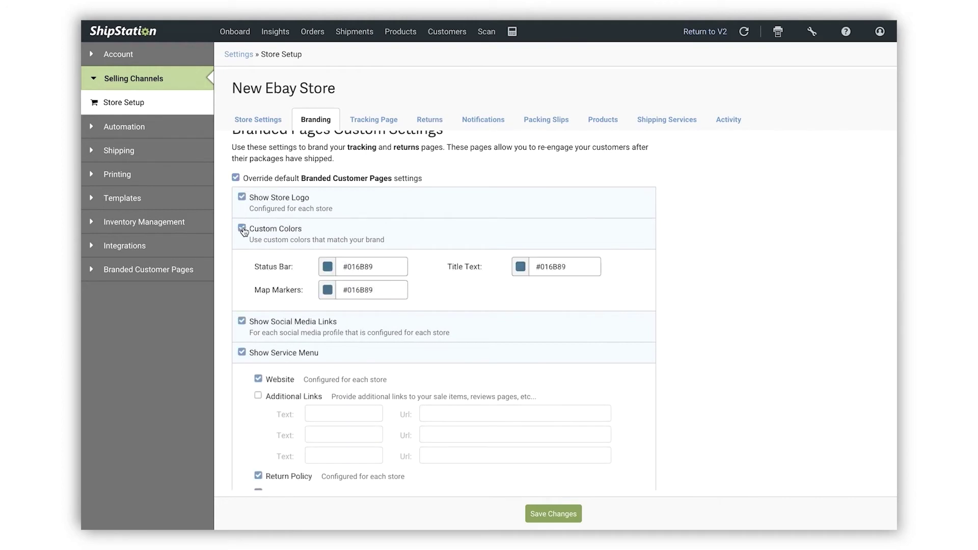
click(328, 267)
click(462, 223)
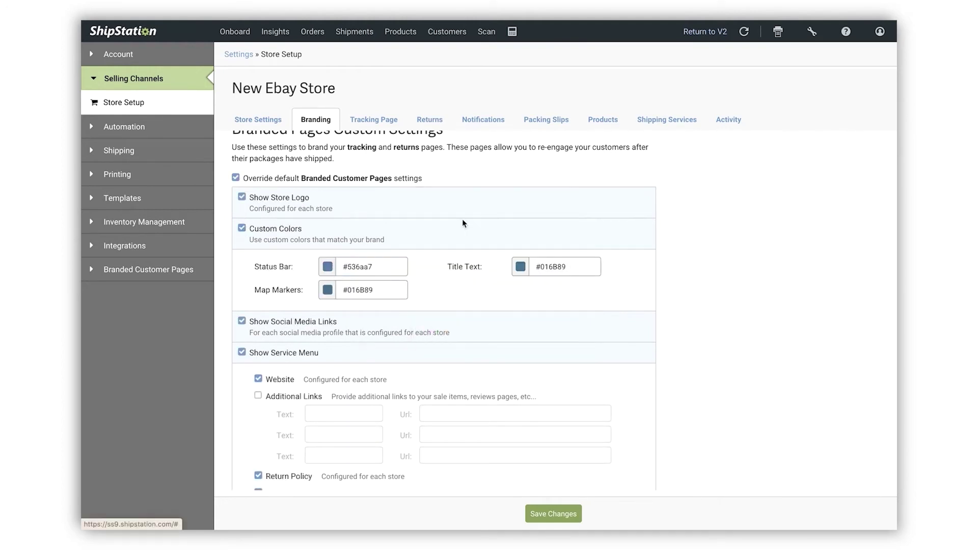
click(520, 267)
click(653, 280)
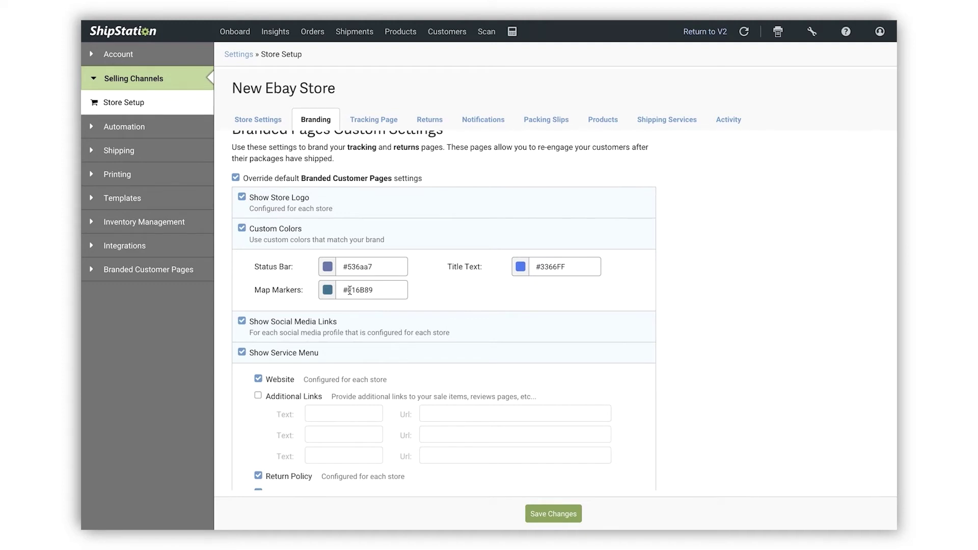
scroll(349, 291, down, 3)
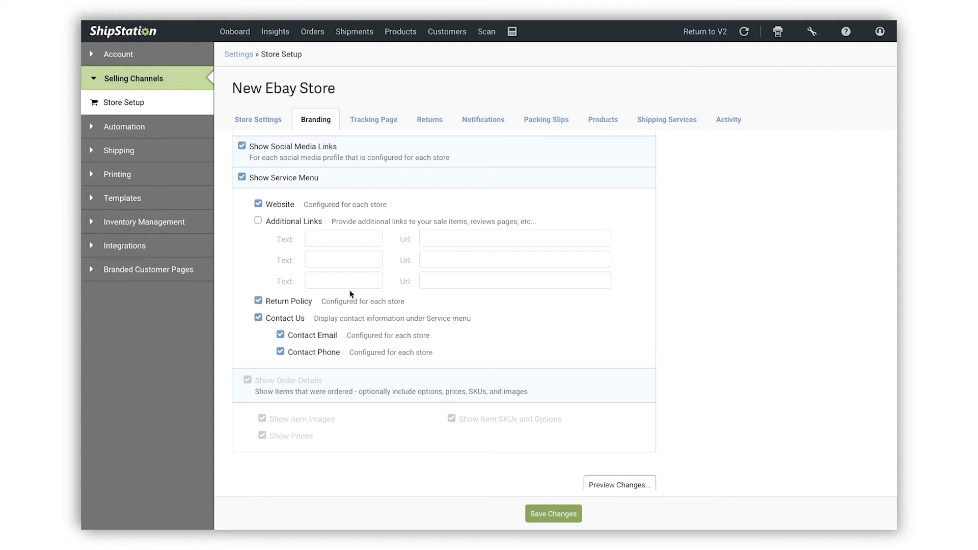
Step: Review the eBay store's Tracking Page, Returns, Notifications, Packing Slips and Shipping Services tabs
click(370, 121)
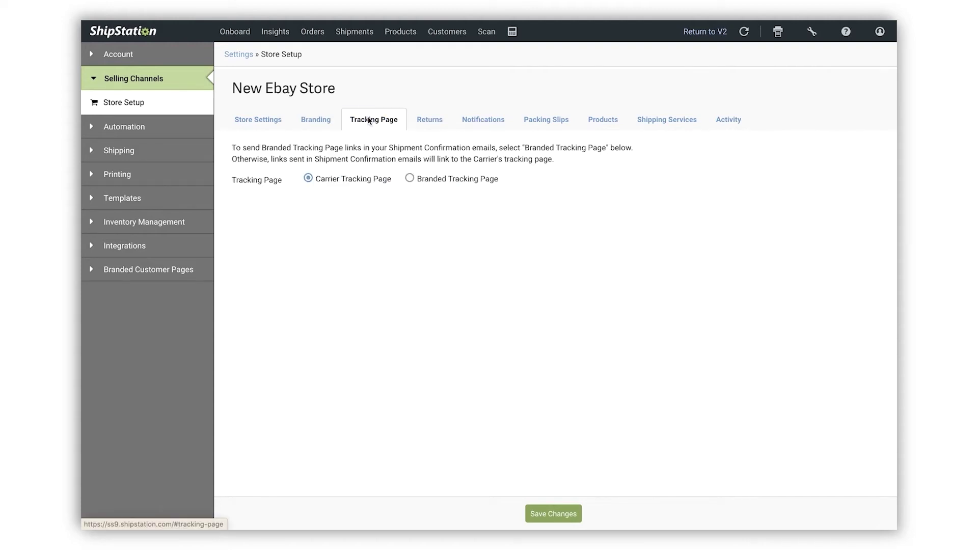
click(425, 120)
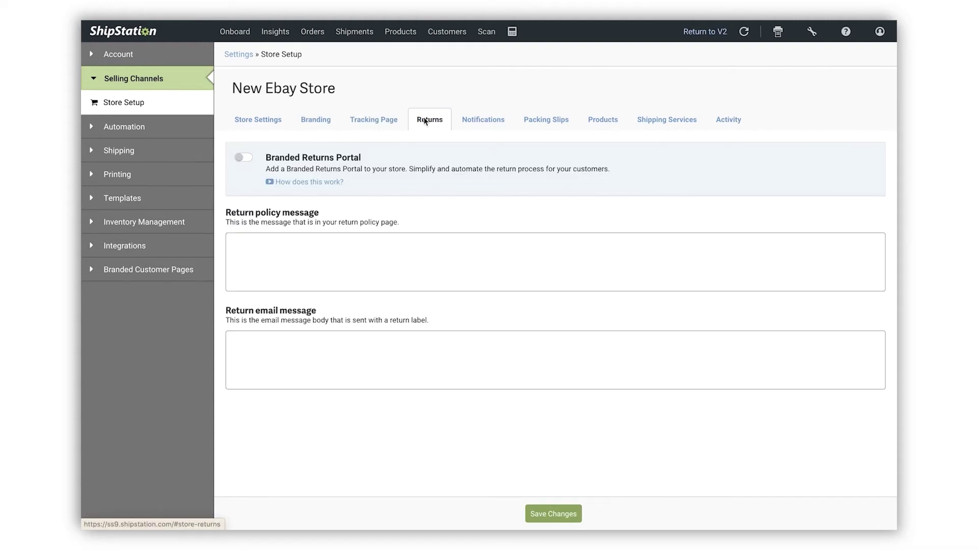
click(483, 123)
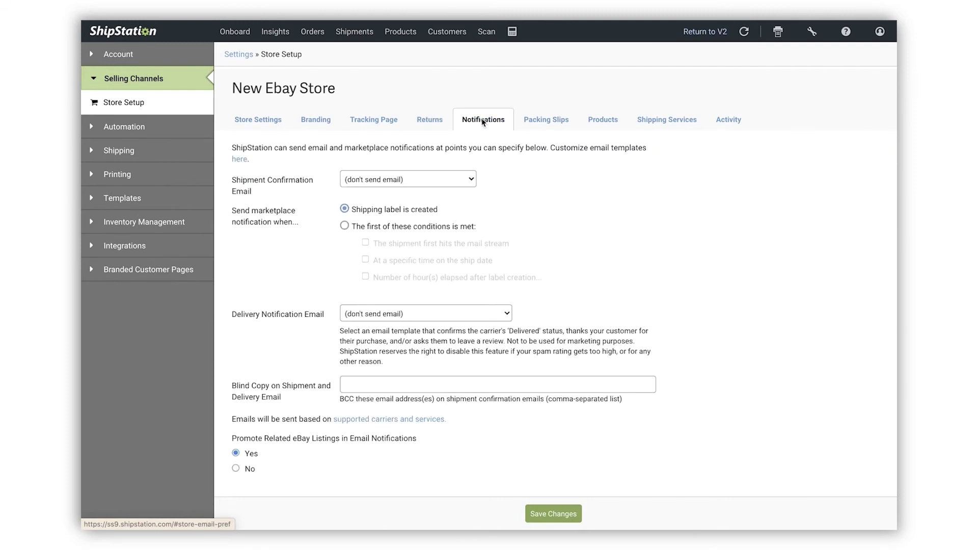
click(532, 122)
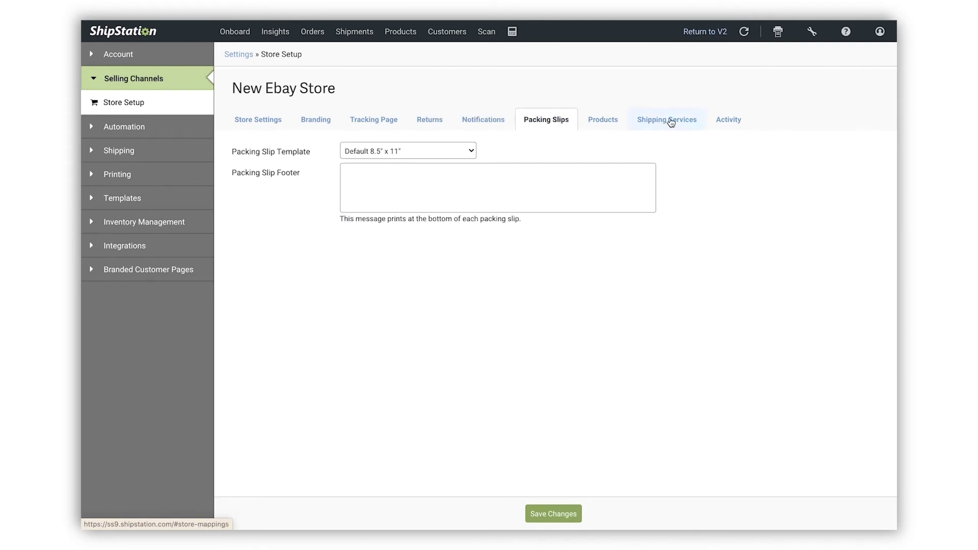
click(672, 122)
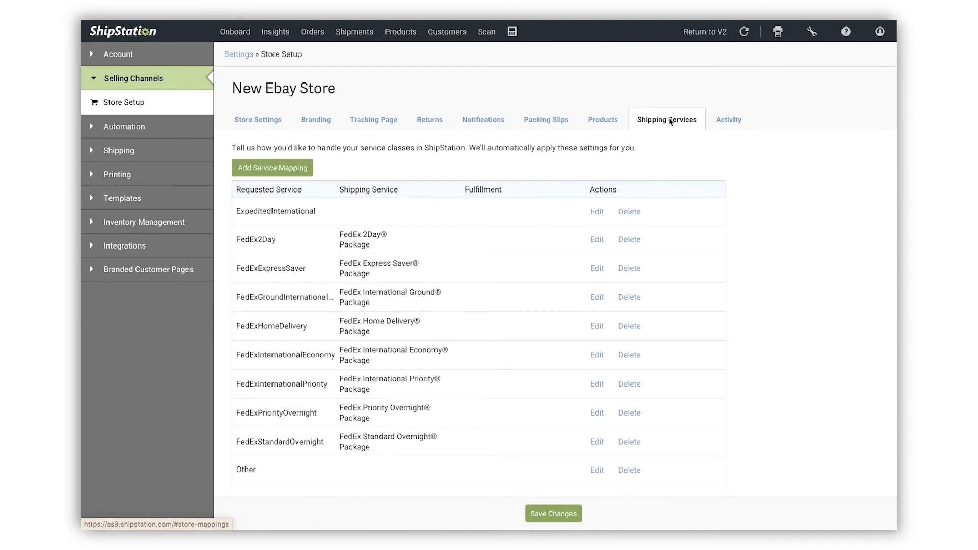
Step: Save the eBay store's settings changes, then open the ShipStation help site
click(553, 513)
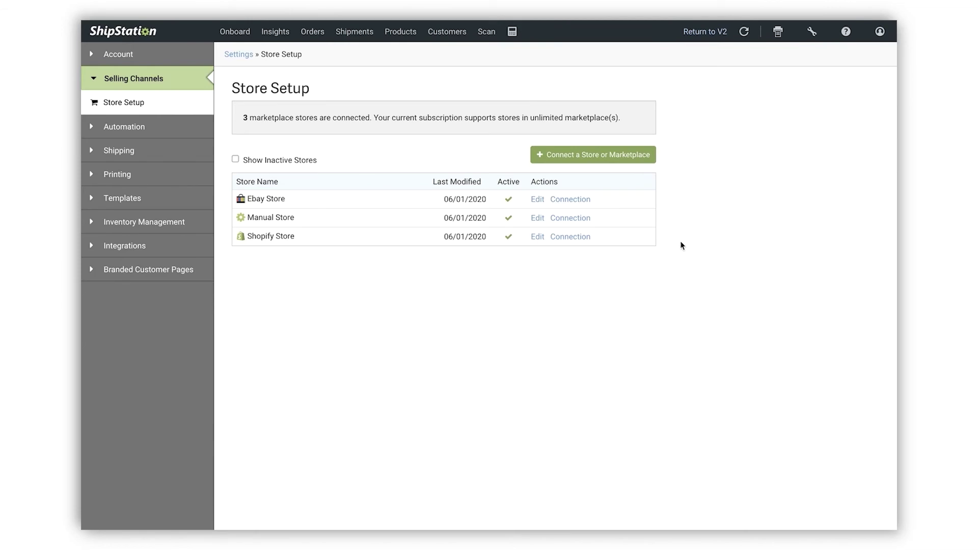
click(845, 32)
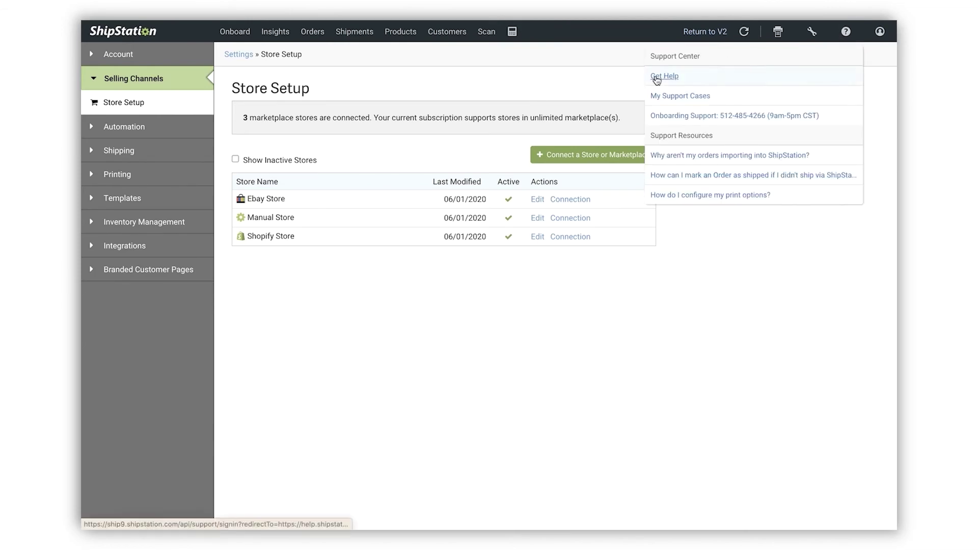
click(656, 77)
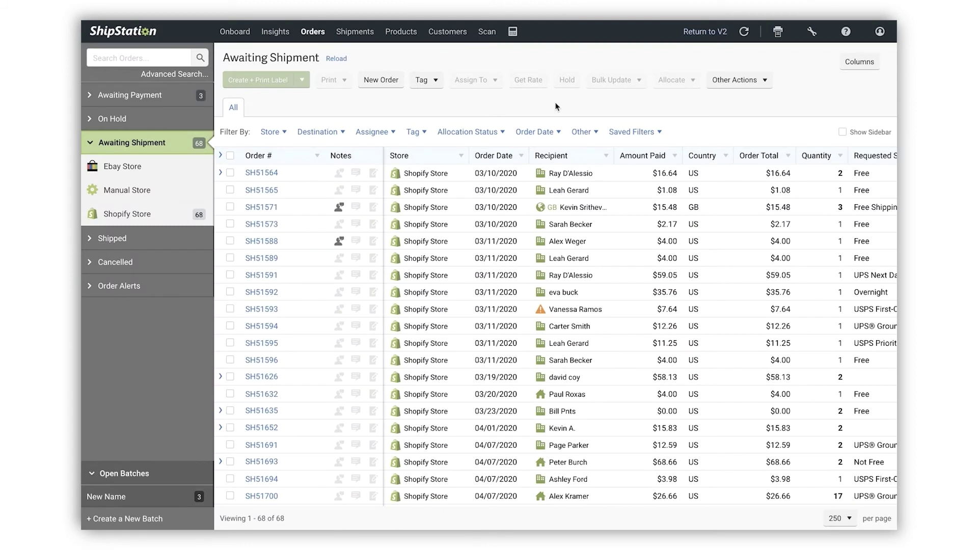
Step: Refresh Ebay Store from the Active Stores dropdown to pull its latest orders
click(741, 35)
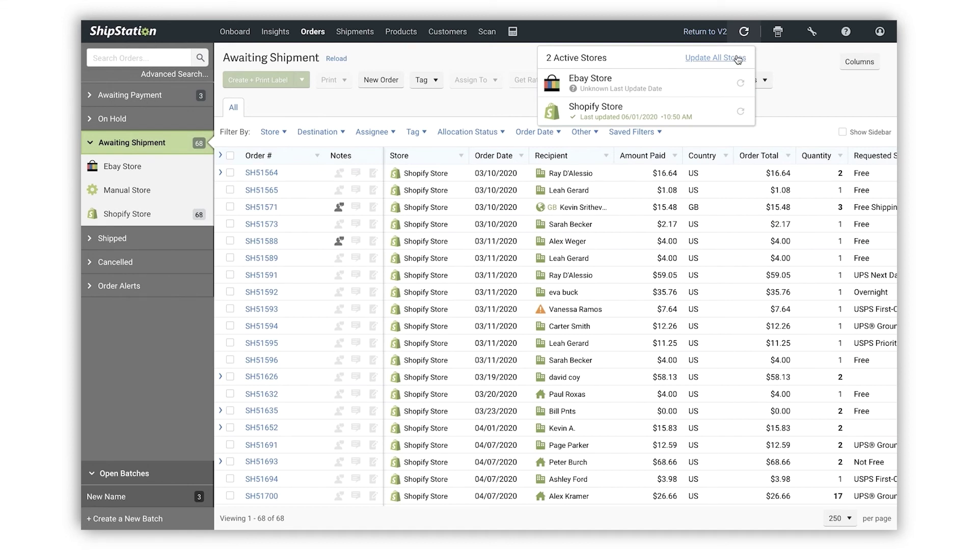
click(740, 86)
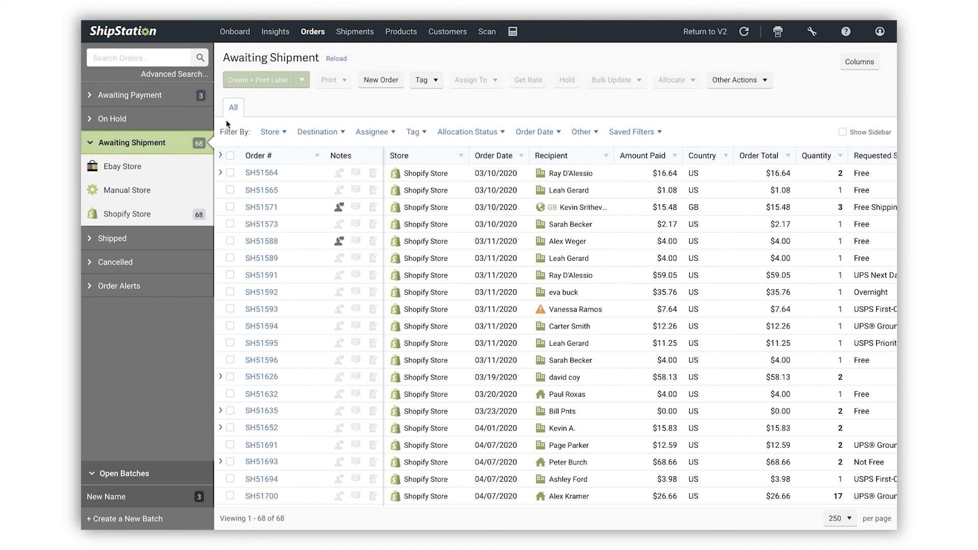
click(163, 169)
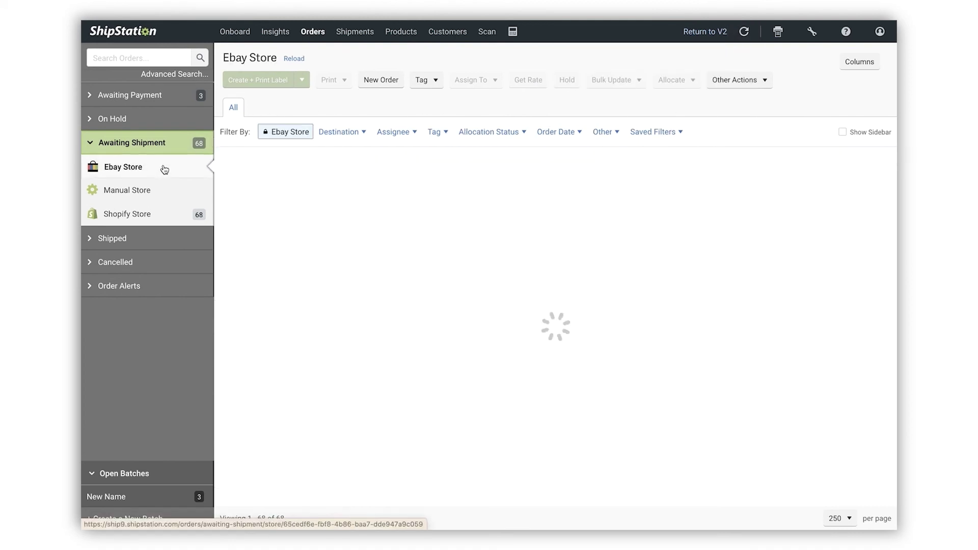
click(158, 214)
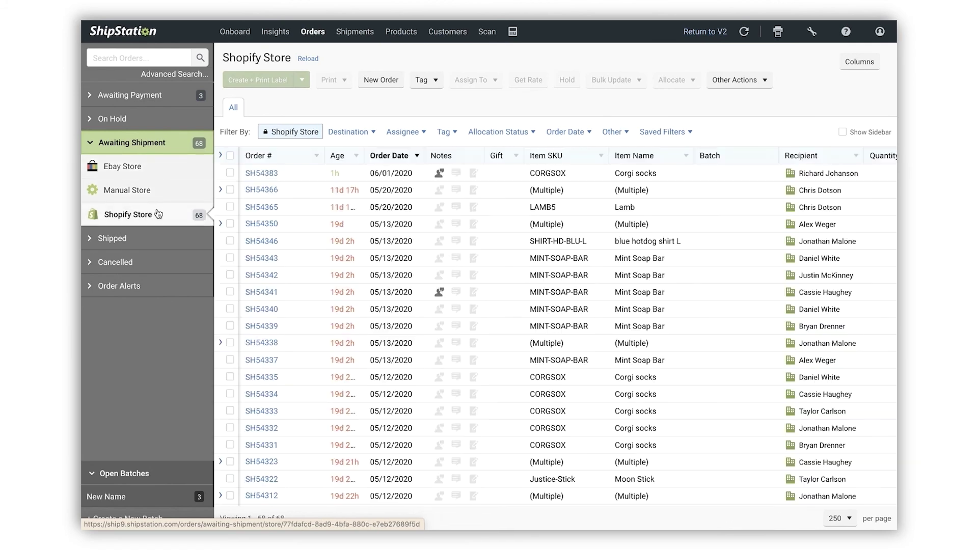
click(286, 132)
click(282, 136)
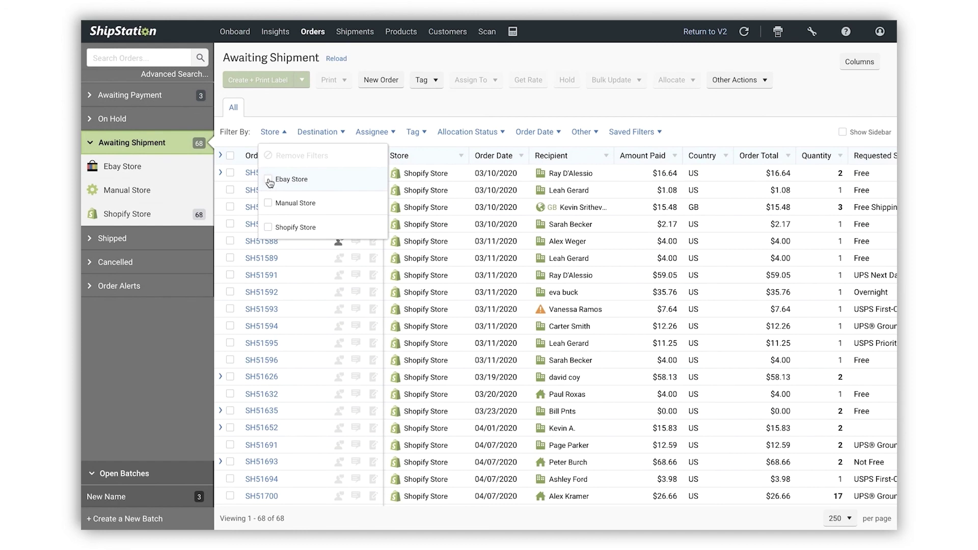
click(268, 181)
click(280, 135)
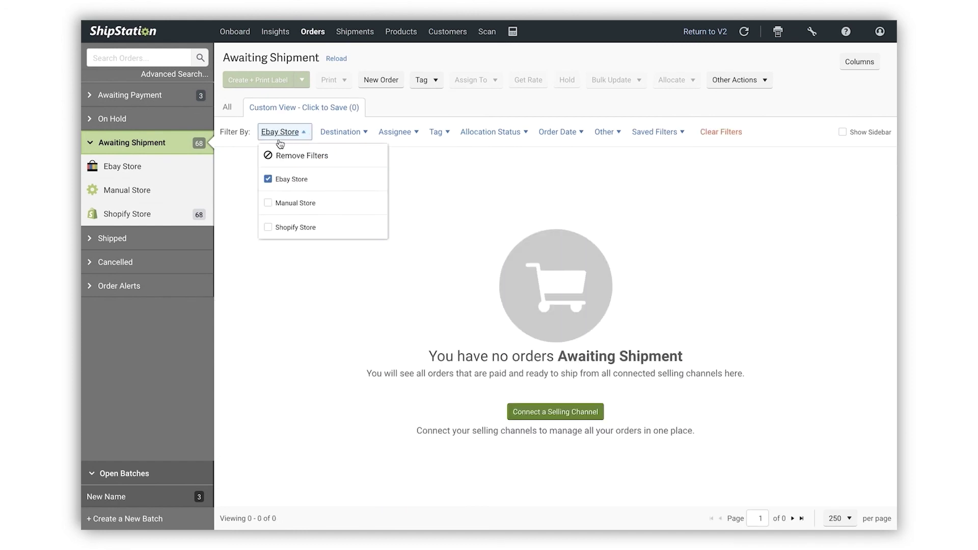
click(270, 179)
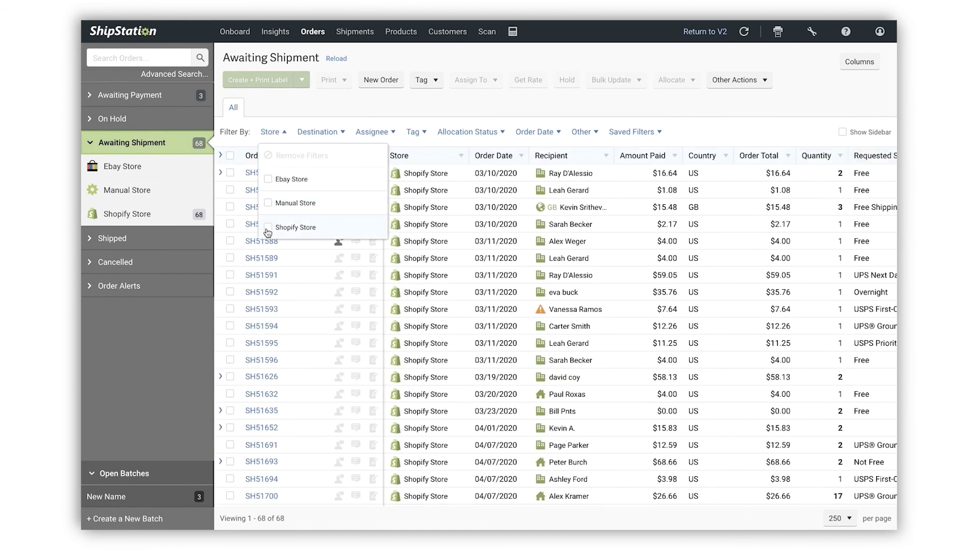